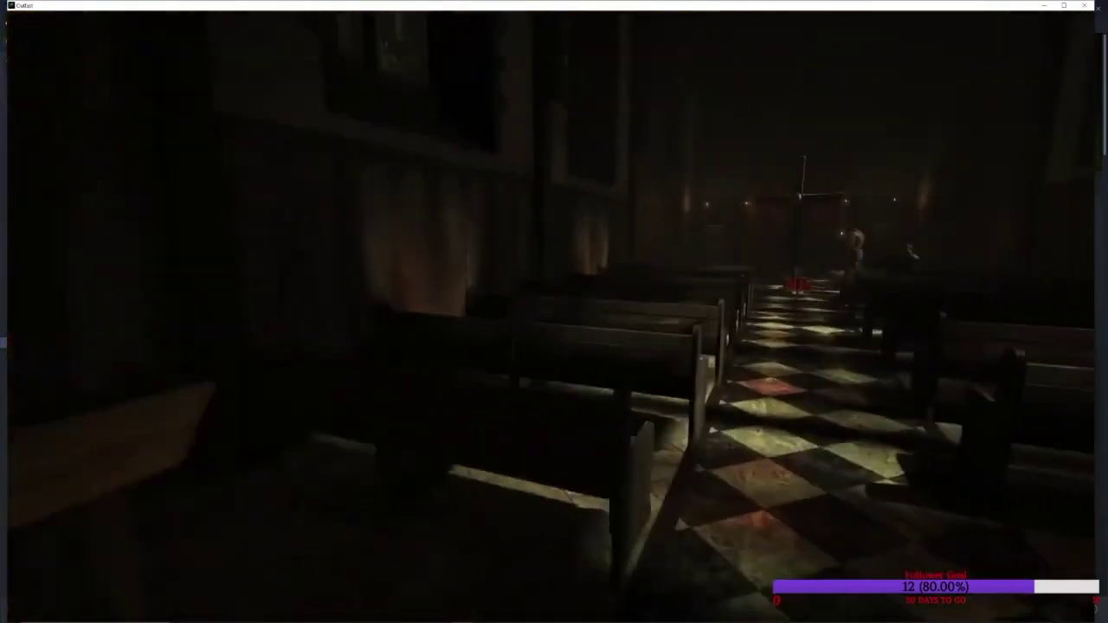
pyautogui.press('w')
pyautogui.press('w')
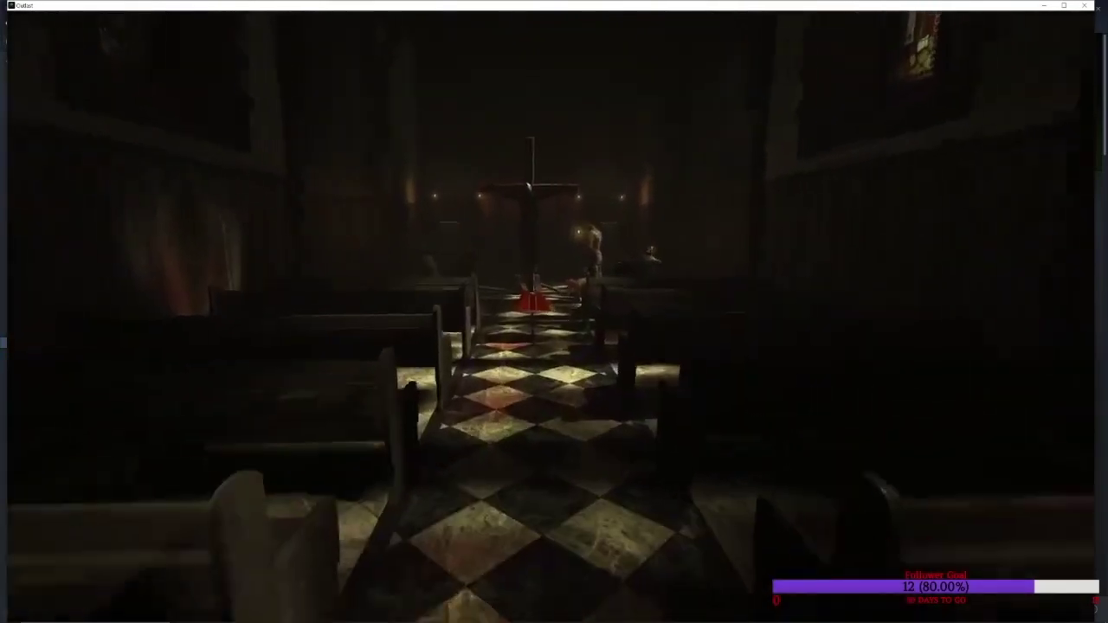
pyautogui.press('w')
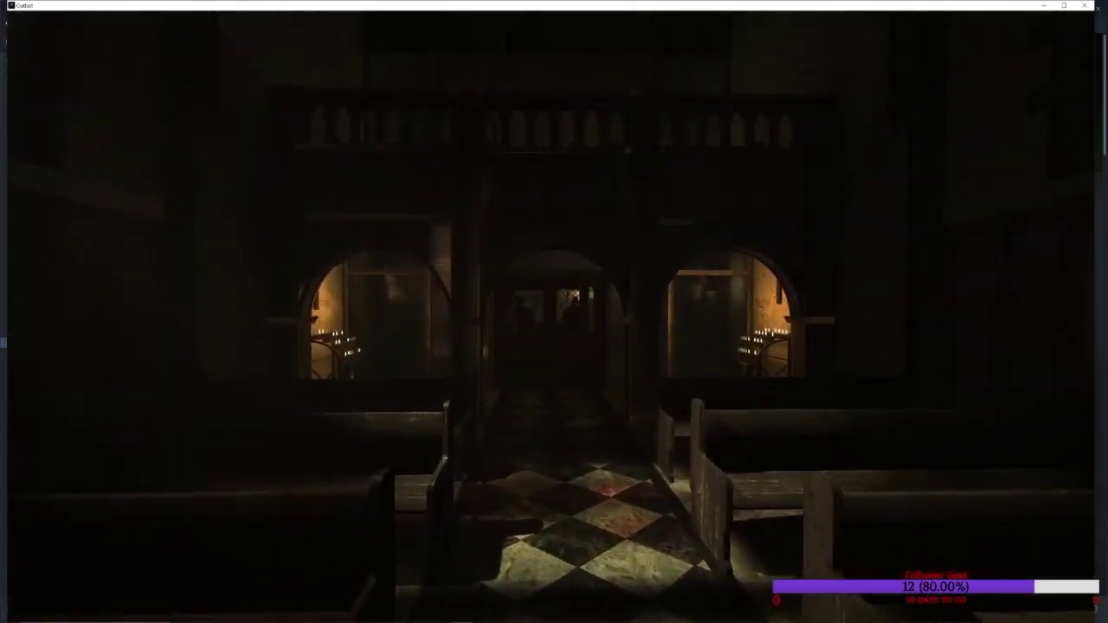
pyautogui.rightClick(555, 312)
pyautogui.scroll(3, 554, 312)
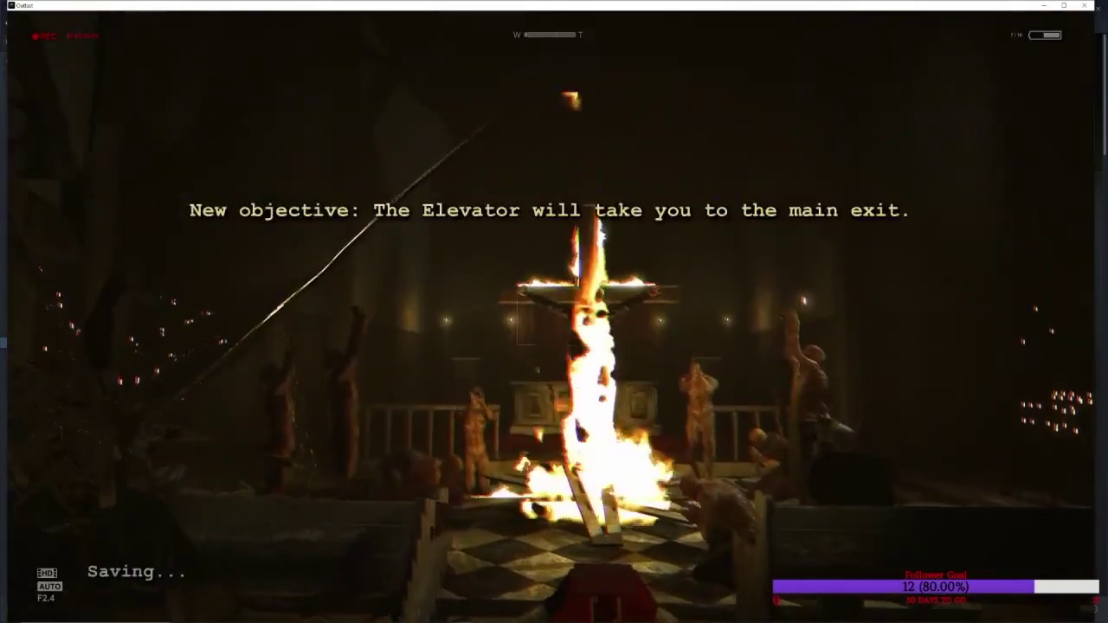
pyautogui.rightClick(554, 312)
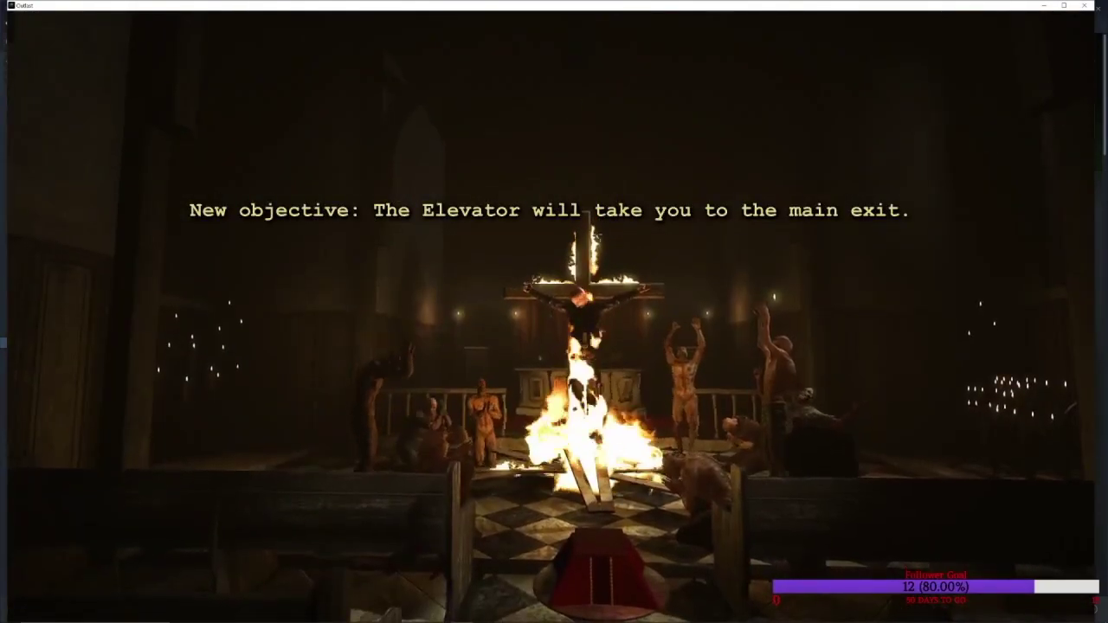